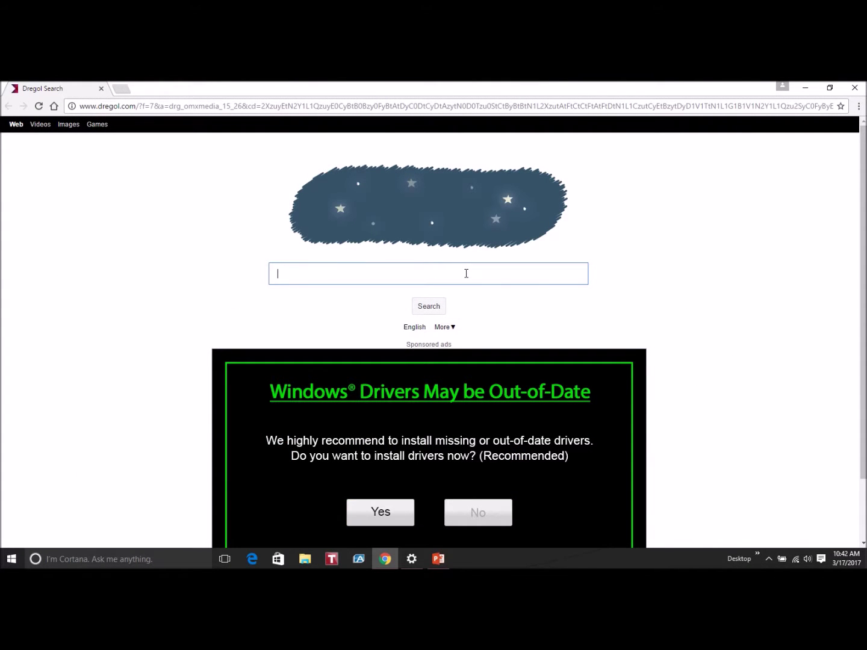
Step: Search Google for iSpring Free and open the 'iSpring Free - Free Download!' result in a new tab
text(spring free)
key(Return)
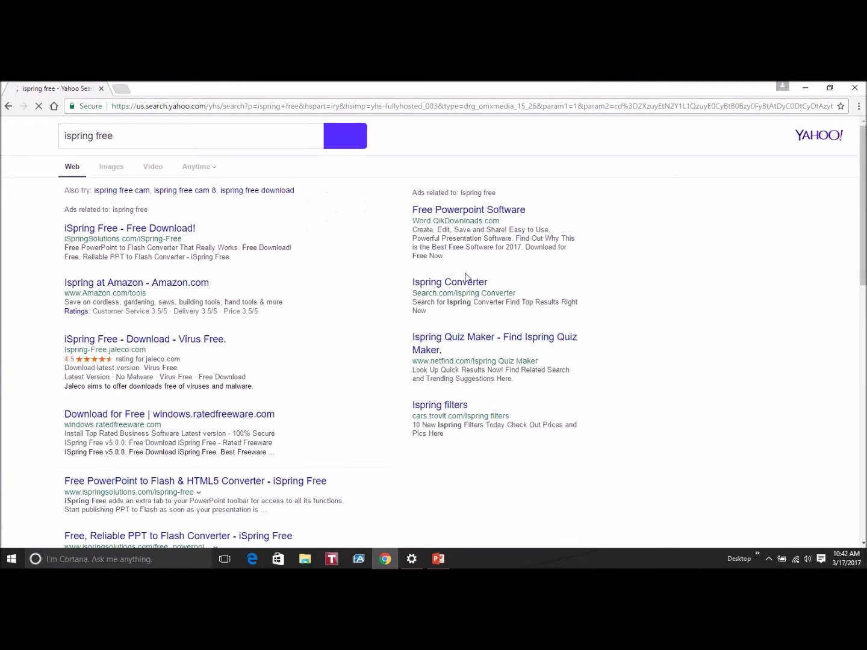
click(178, 229)
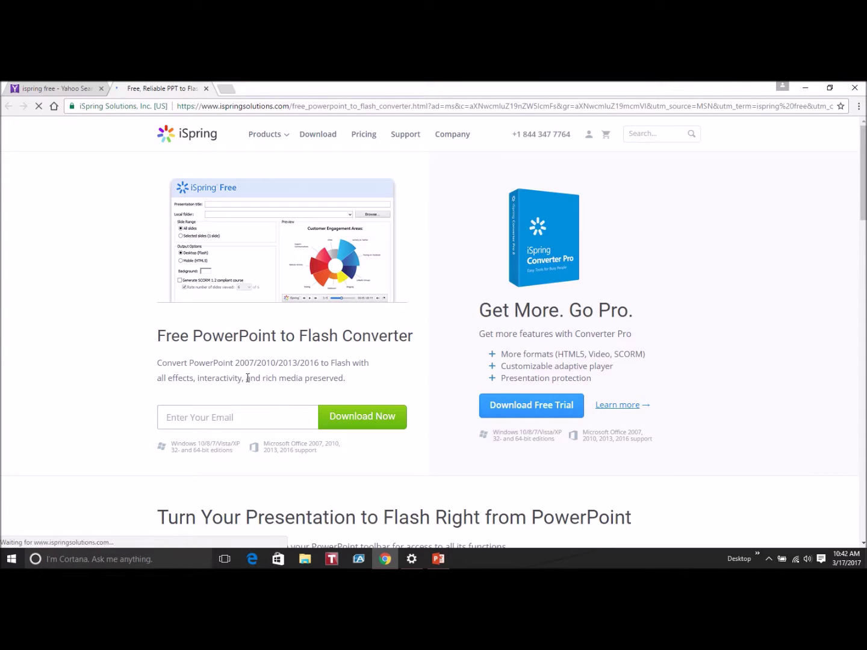
Step: Enter your e-mail address in the iSpring download form and scroll down the page
click(229, 417)
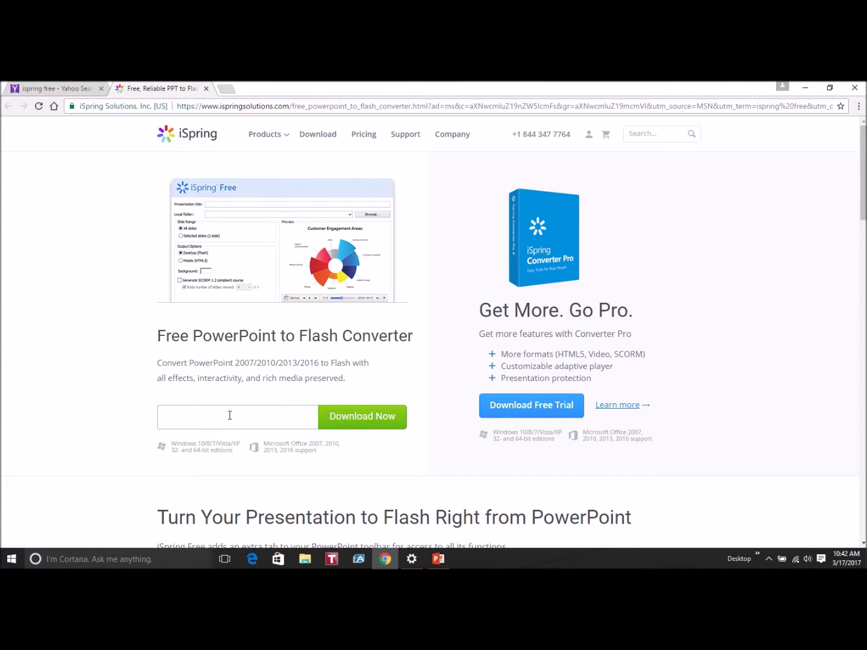
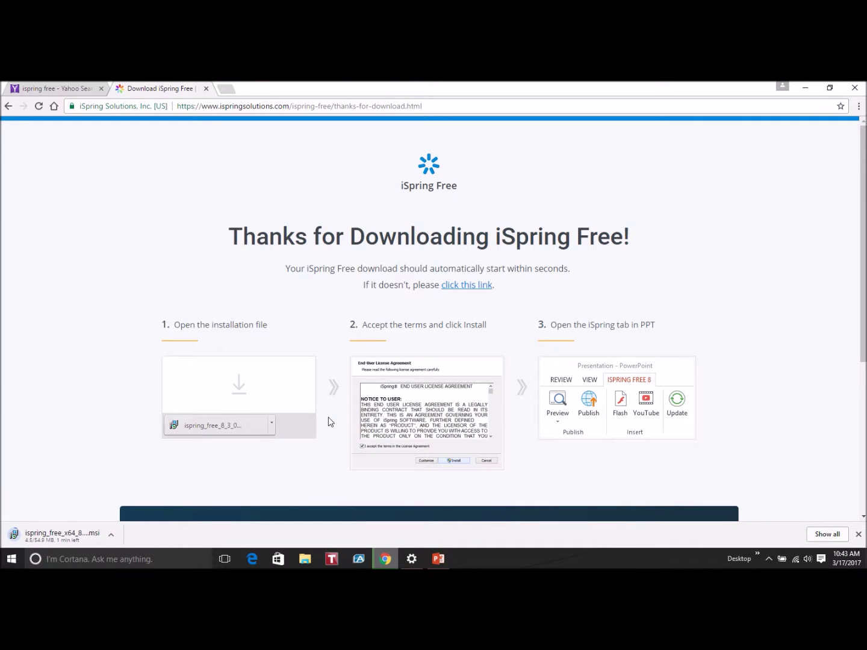
scroll(329, 422, down, 3)
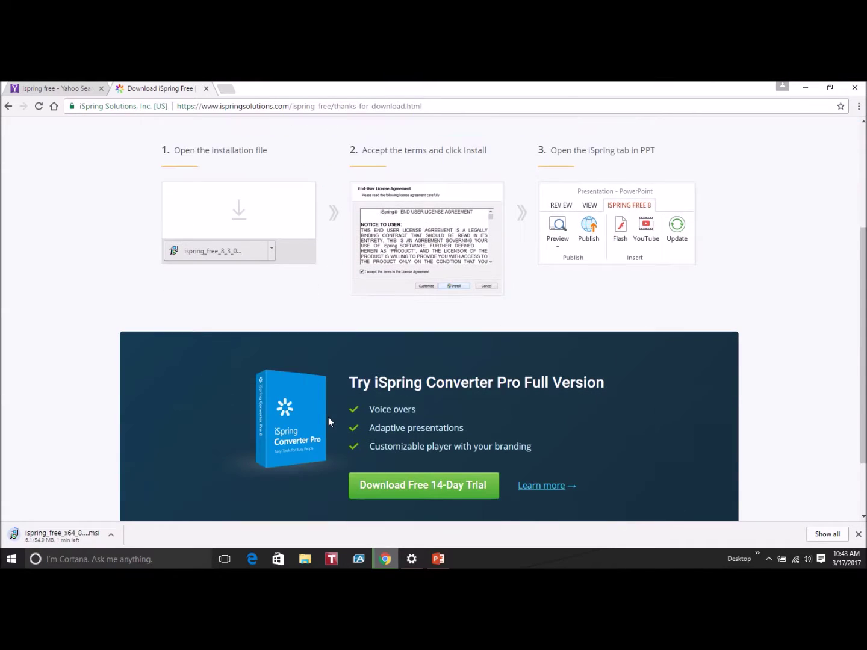
scroll(328, 421, down, 1)
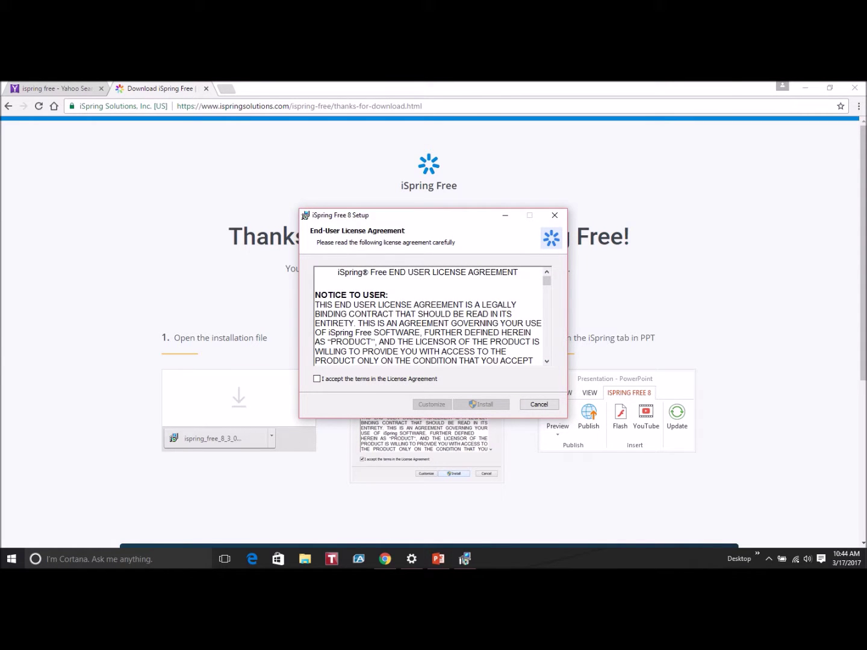
Step: Accept the license agreement terms and install iSpring Free 8
click(316, 379)
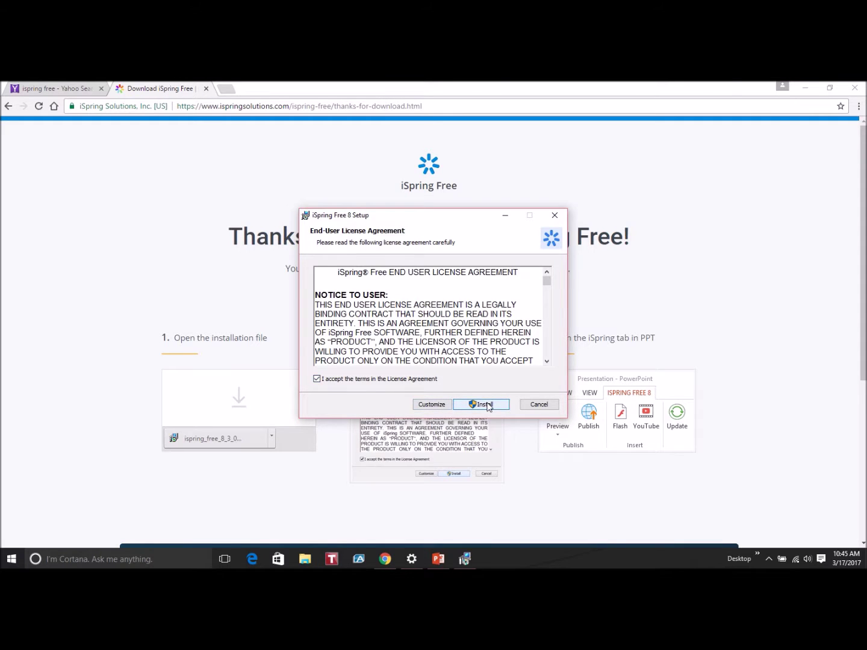
click(487, 406)
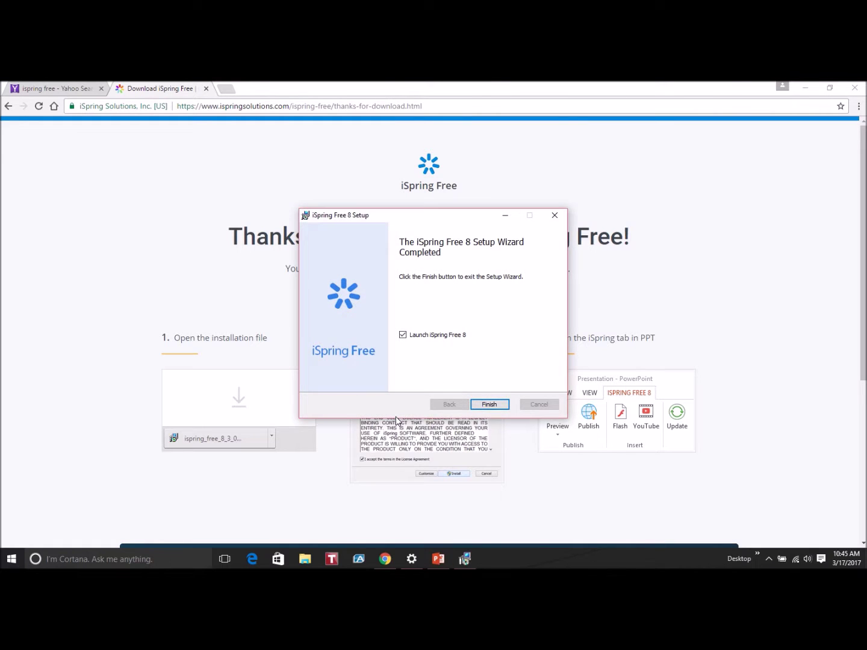
Step: Finish the setup wizard and launch PowerPoint from the iSpring Free Welcome window
click(492, 406)
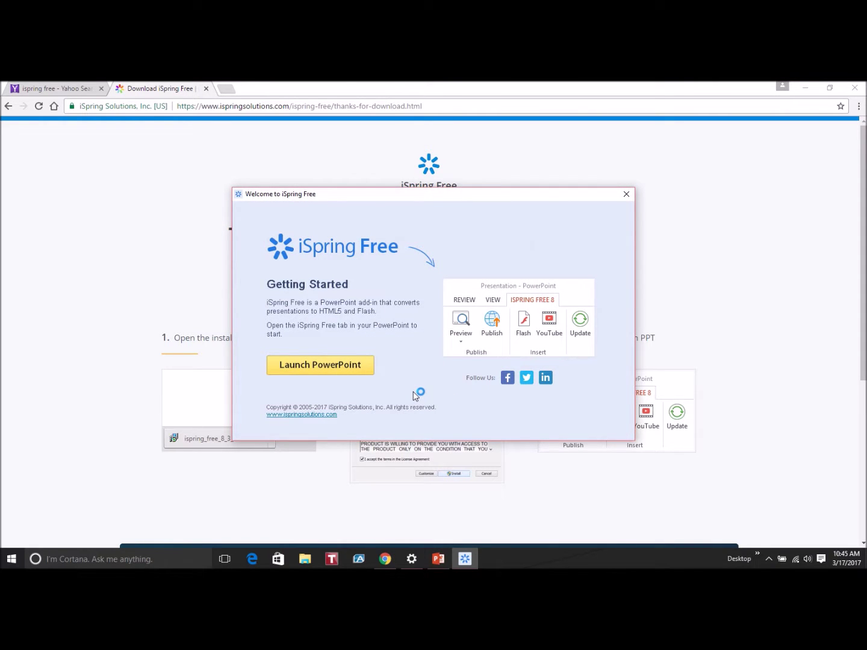
click(341, 369)
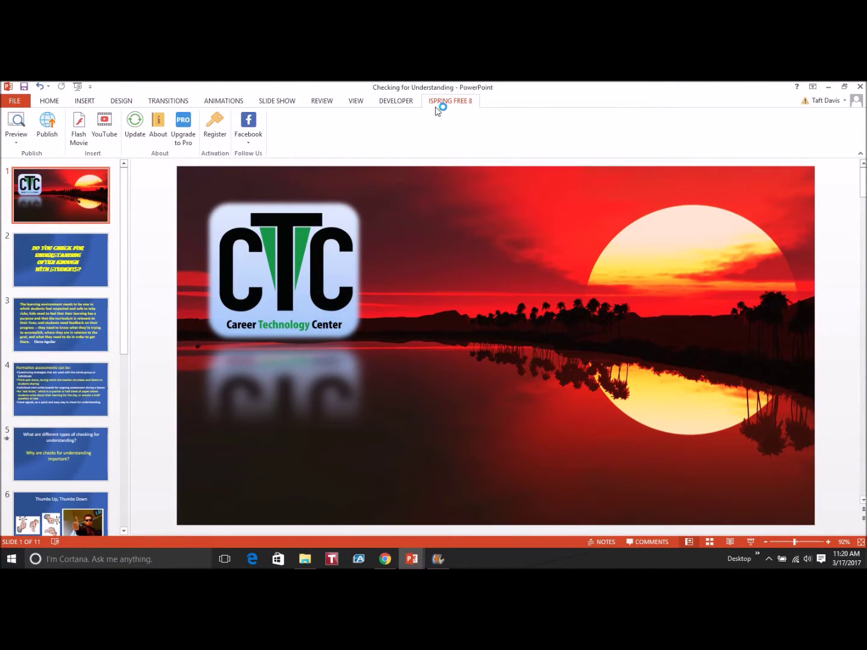
Step: Publish the presentation as HTML5 with 'Generate SCORM 1.2 compliant course' left checked
click(47, 133)
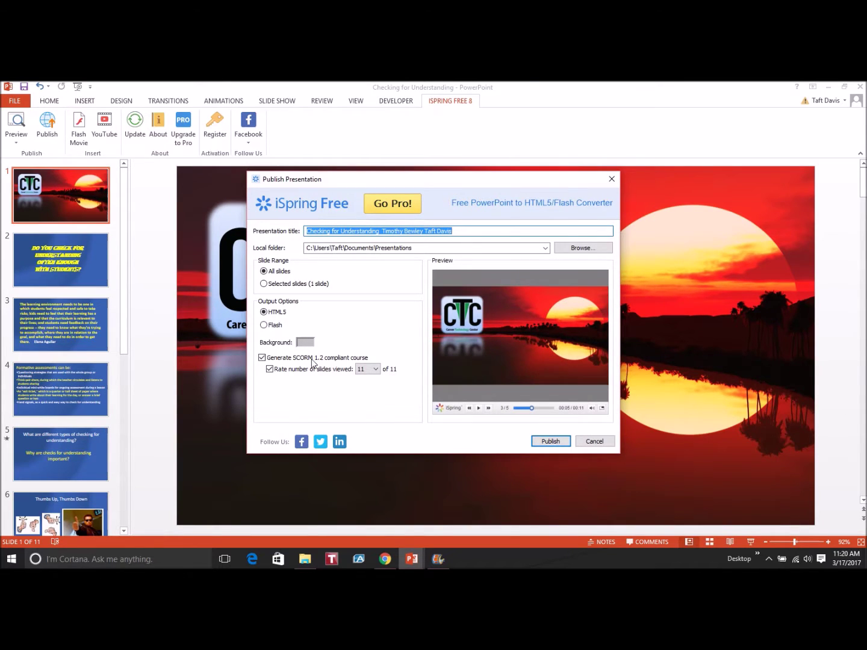
click(262, 358)
click(263, 357)
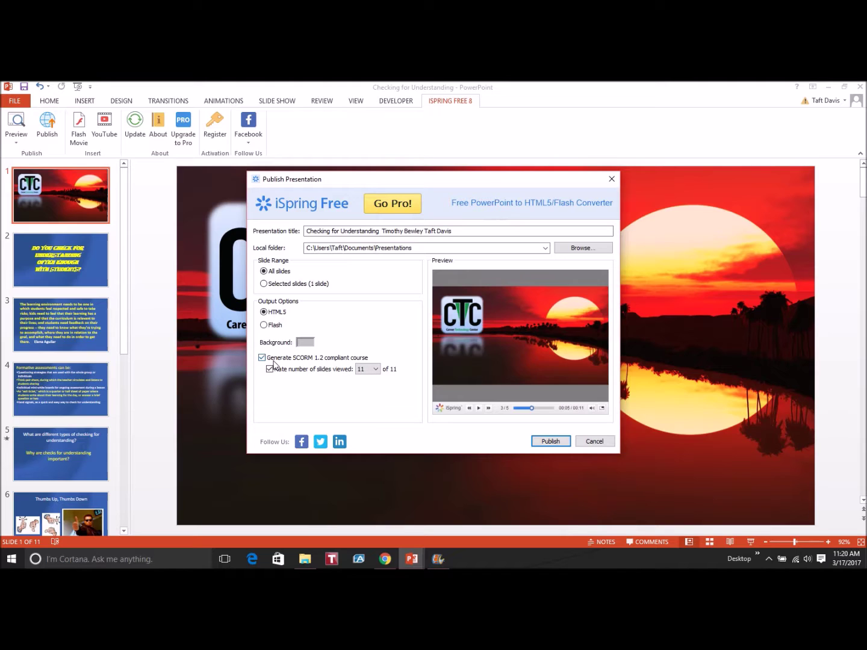
click(552, 442)
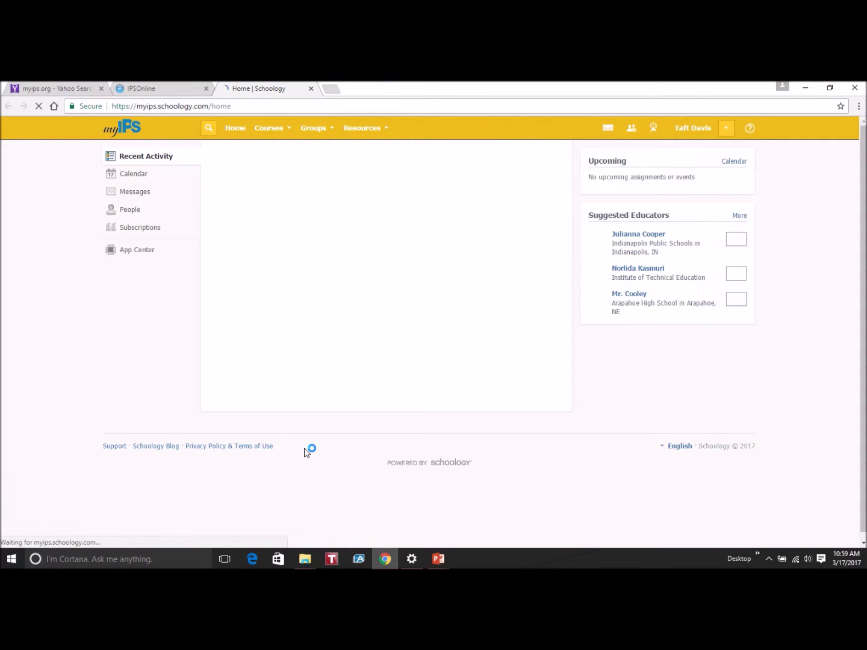
Step: Go to Resources > Personal and choose Add Resources > Add Package > SCORM
click(378, 129)
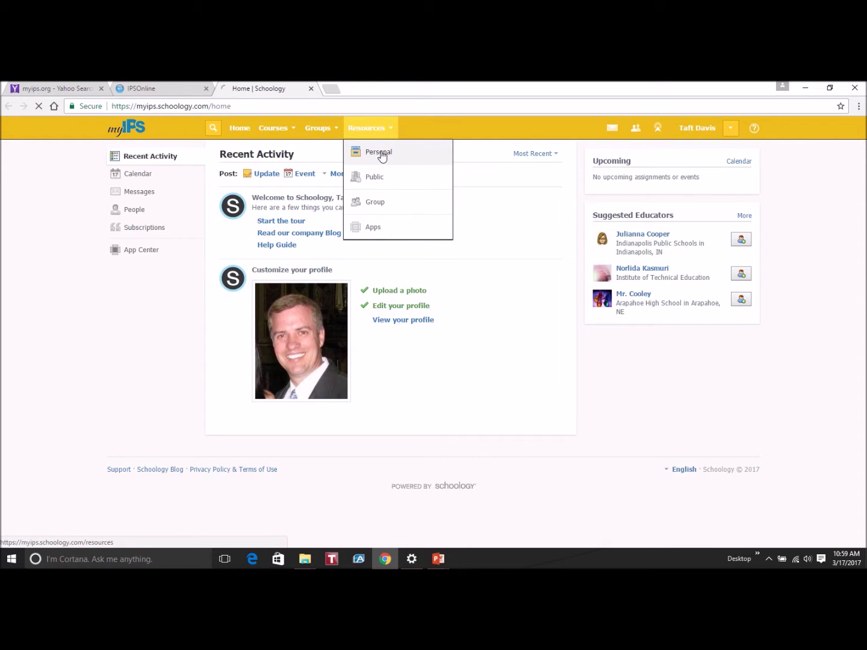
click(379, 153)
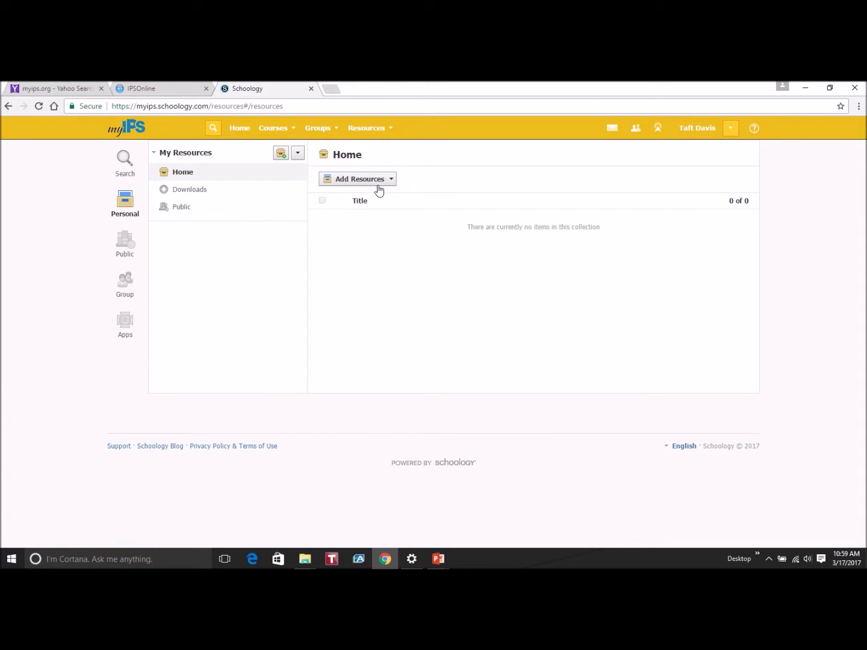
click(373, 183)
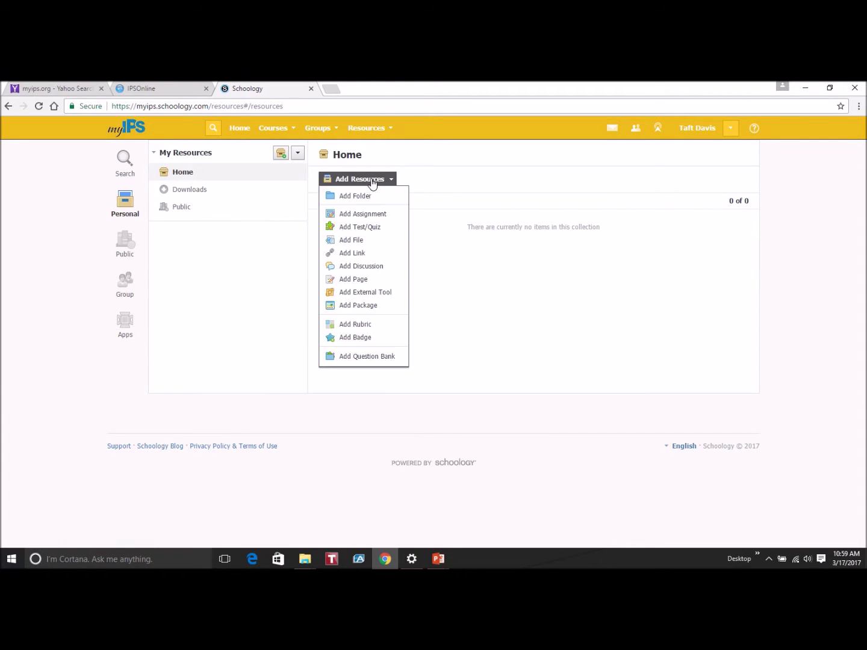
click(381, 308)
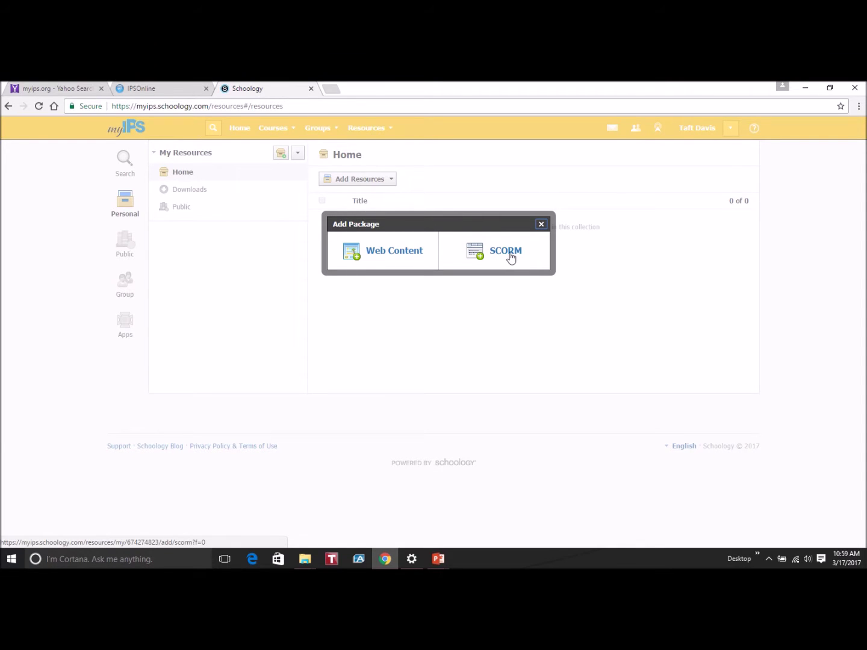
click(510, 253)
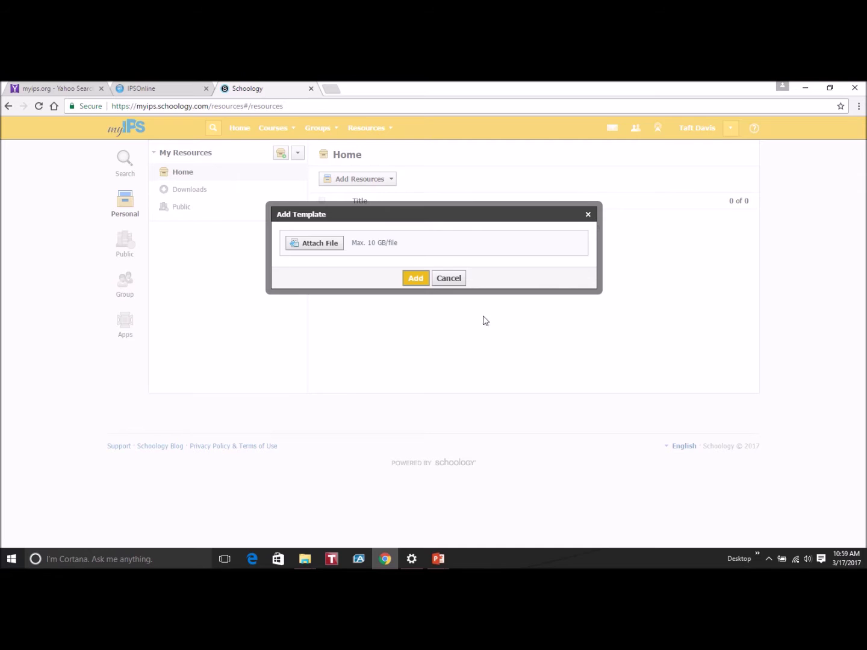
Step: Attach the zip from Desktop > ctc pd > powerpoint to schoology and add the package
click(321, 245)
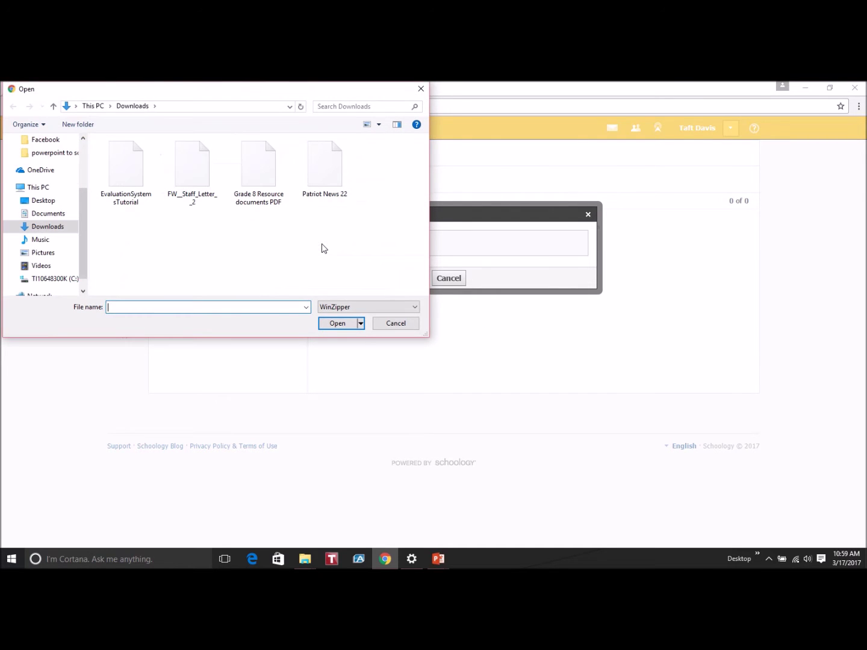
click(44, 200)
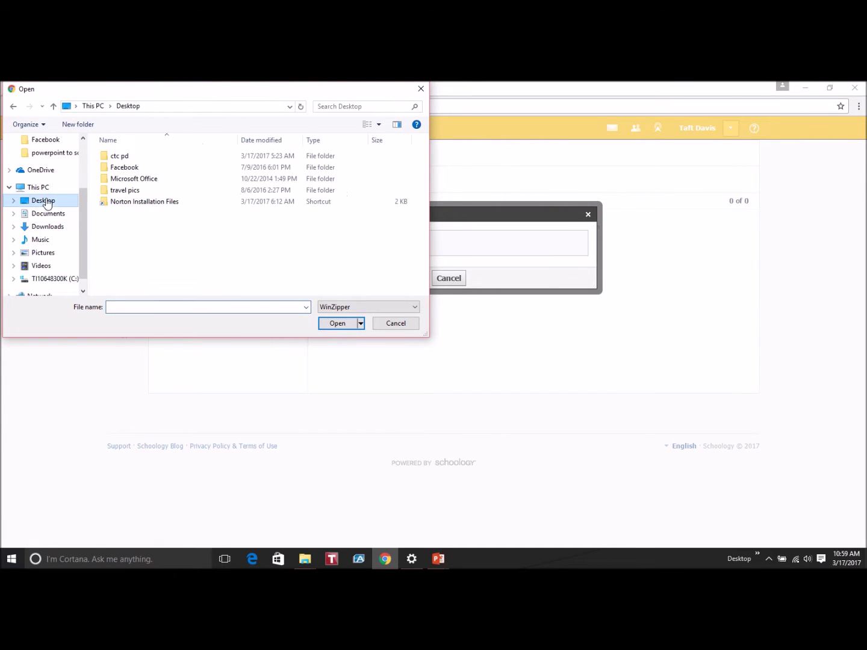
click(133, 158)
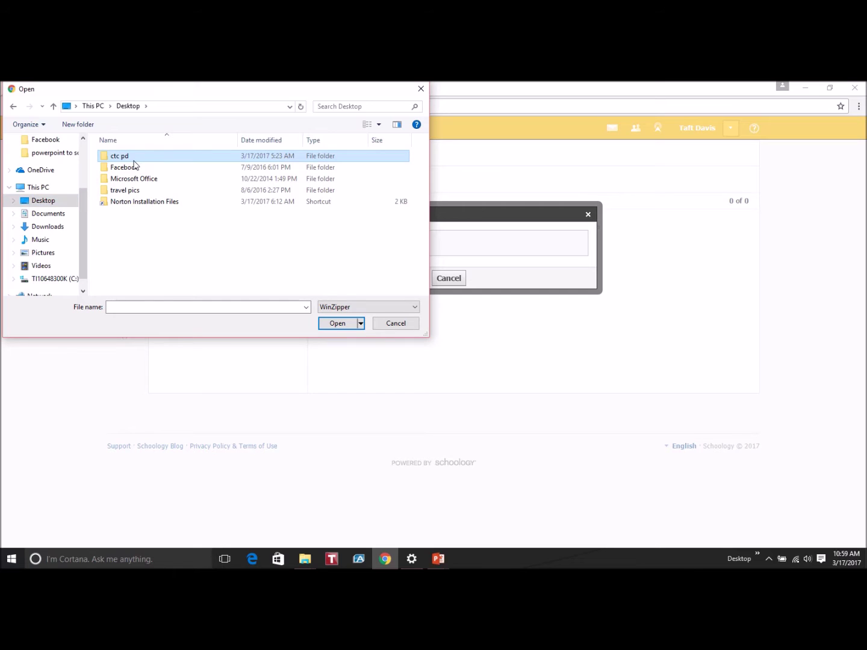
click(131, 157)
double_click(145, 160)
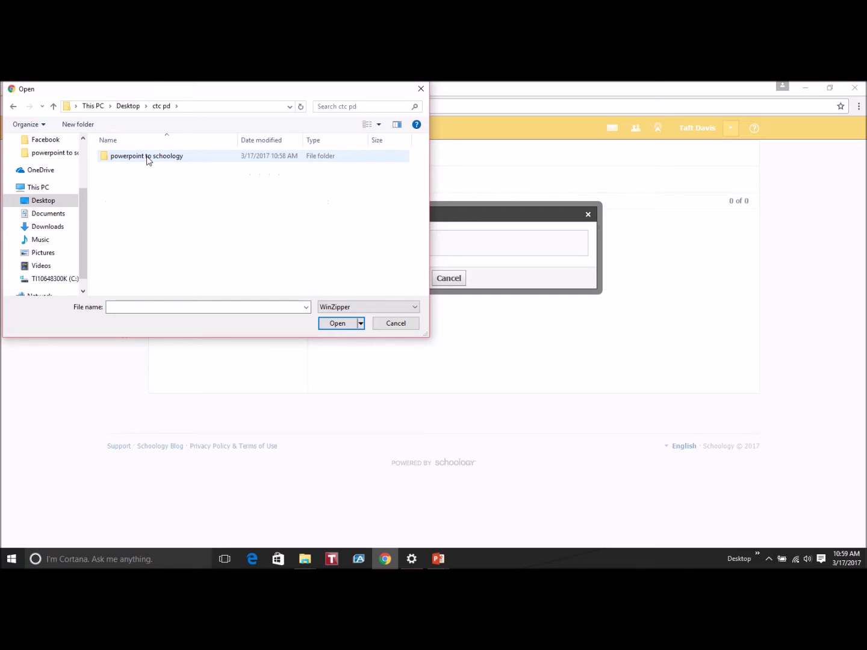
double_click(153, 160)
double_click(142, 183)
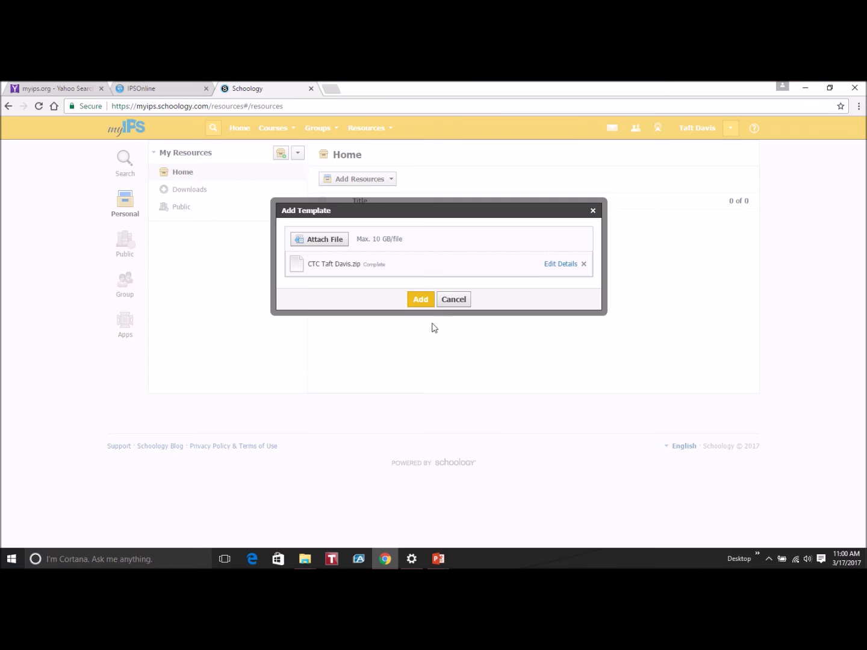
click(426, 302)
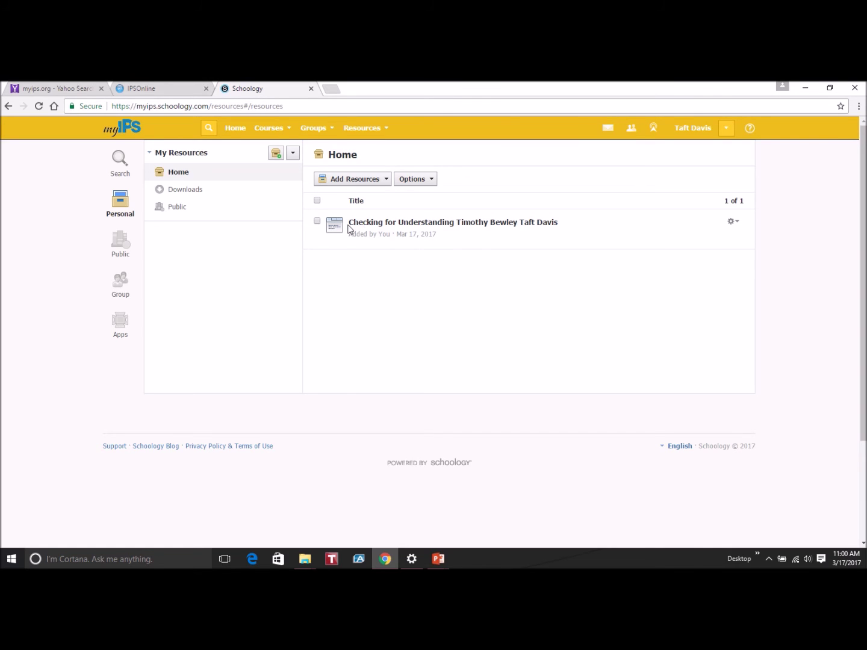
Step: Open and close the gear menu of the new 'Checking for Understanding' resource
click(739, 226)
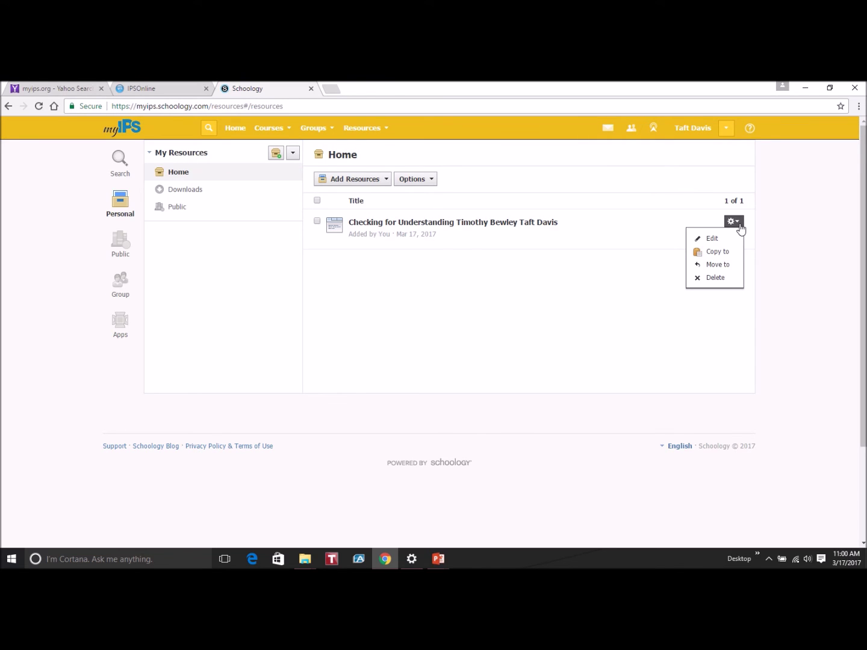
click(740, 226)
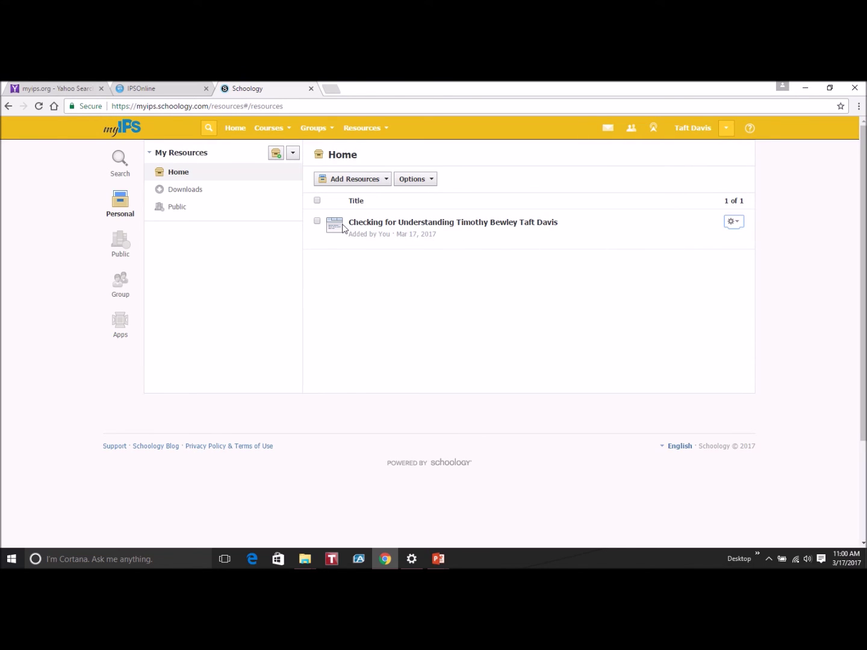